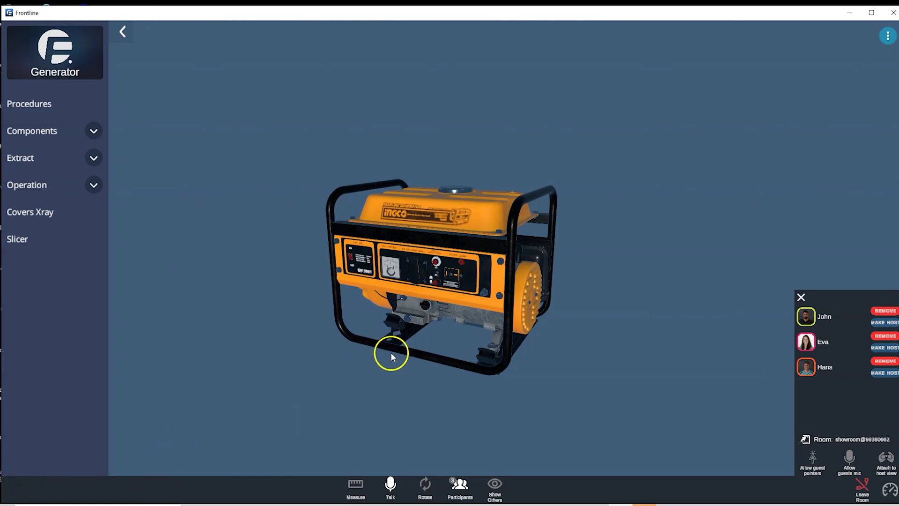
scroll(391, 352, up, 5)
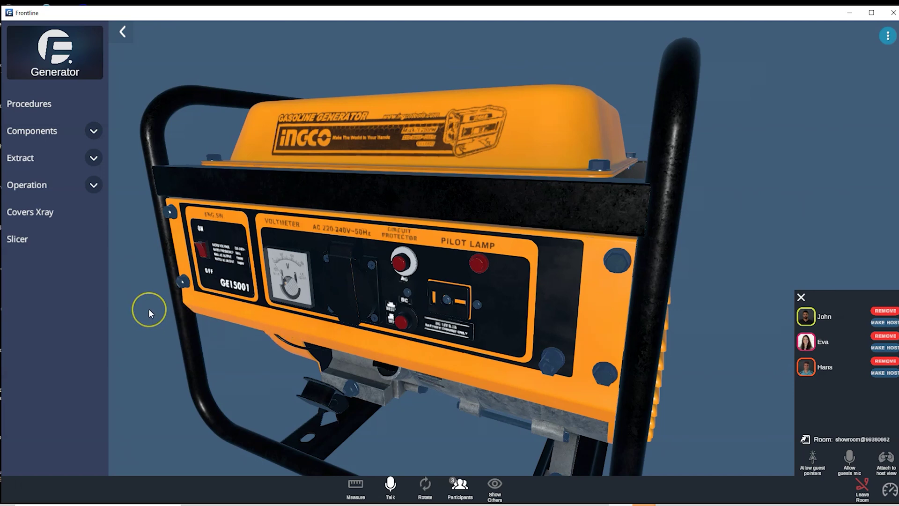
scroll(149, 309, down, 5)
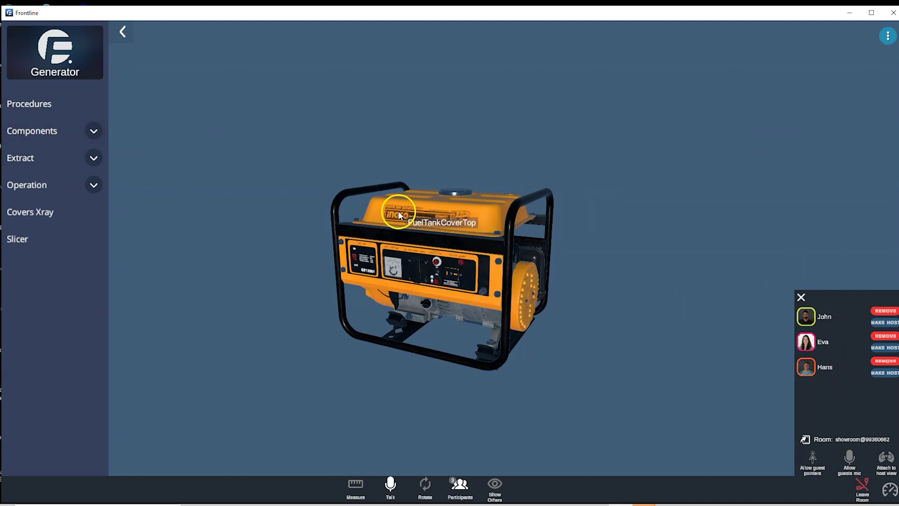
scroll(388, 221, up, 5)
Orbit the generator past its alternator and recoil-starter sides, then back toward the front.
mouse_move(432, 276)
mouse_down()
mouse_move(307, 270)
mouse_move(277, 157)
mouse_move(358, 214)
mouse_move(509, 264)
mouse_up()
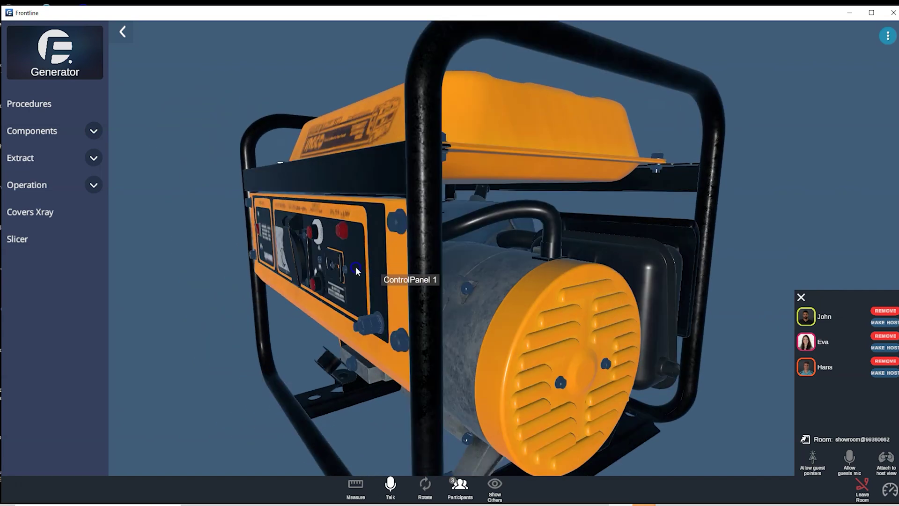
drag(253, 292, 460, 302)
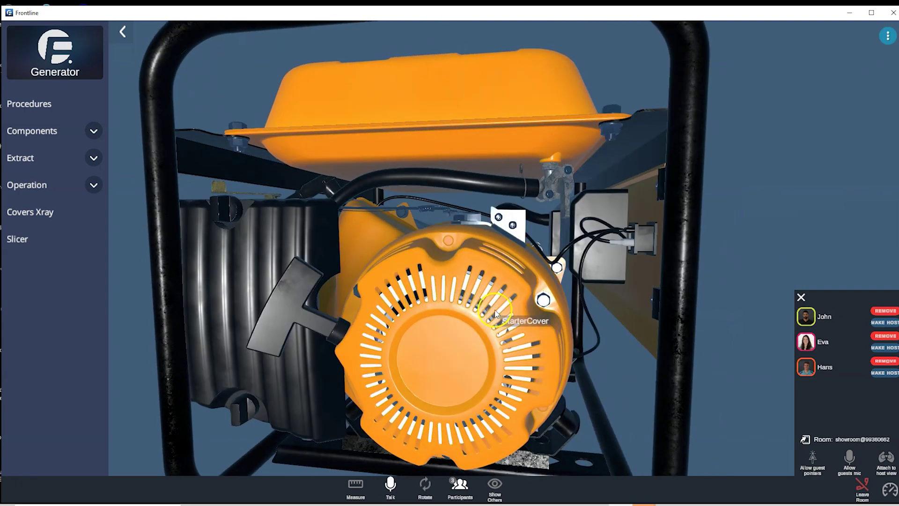
mouse_move(393, 299)
mouse_down()
mouse_move(449, 296)
mouse_move(548, 247)
mouse_move(511, 317)
mouse_up()
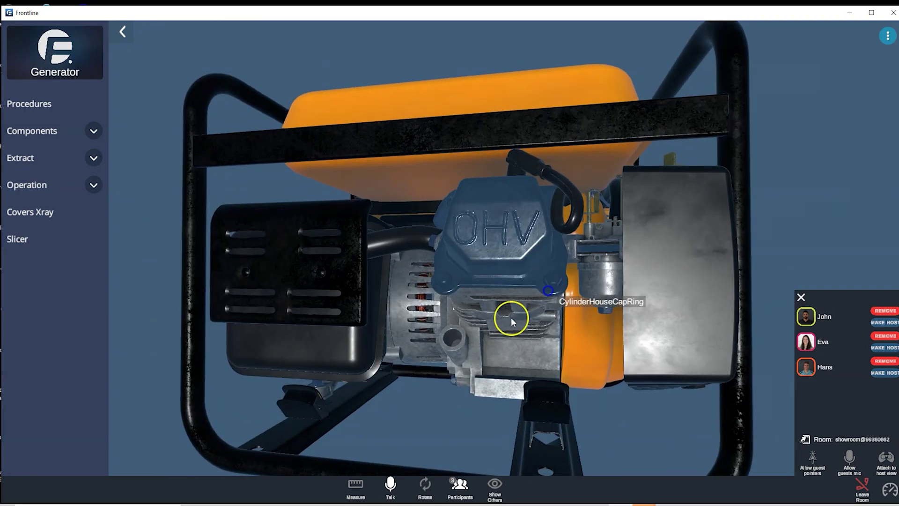
mouse_move(446, 349)
mouse_down()
mouse_move(104, 321)
mouse_move(425, 275)
mouse_move(450, 244)
mouse_move(368, 261)
mouse_up()
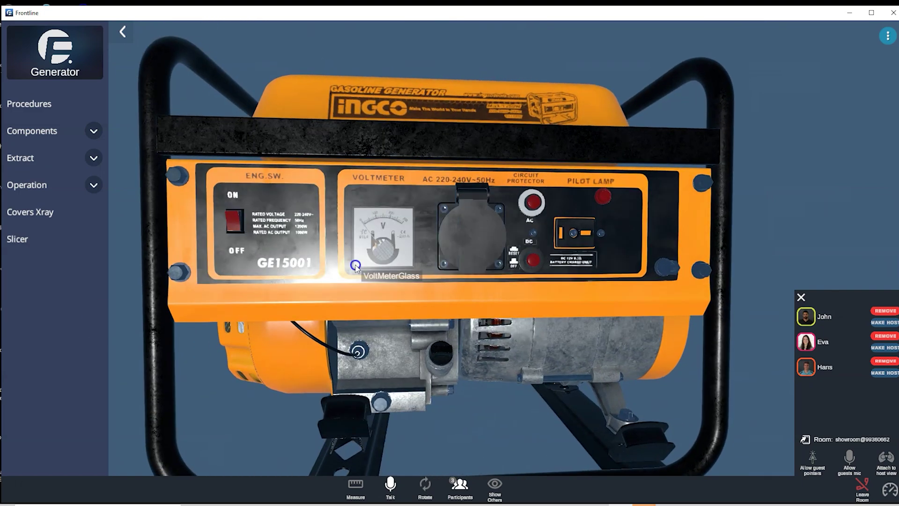
scroll(368, 261, down, 3)
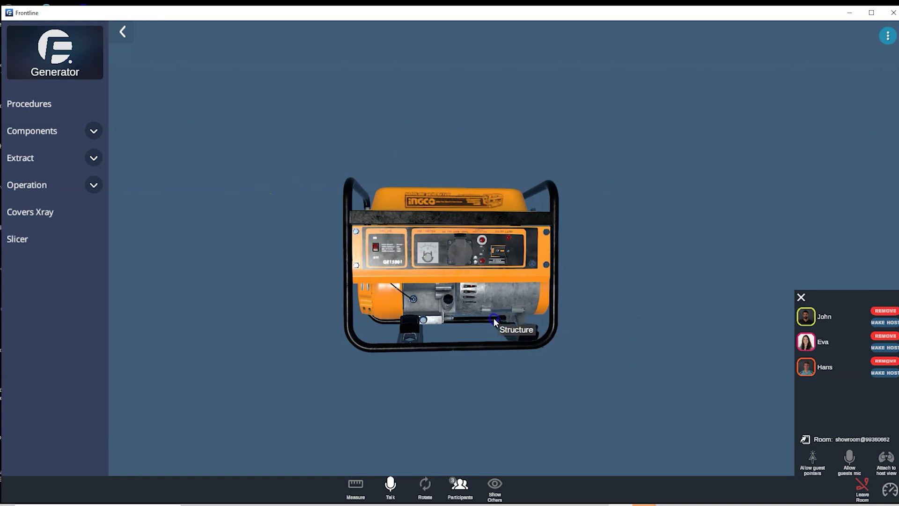
mouse_move(493, 317)
mouse_down()
mouse_move(420, 318)
mouse_move(499, 320)
mouse_up()
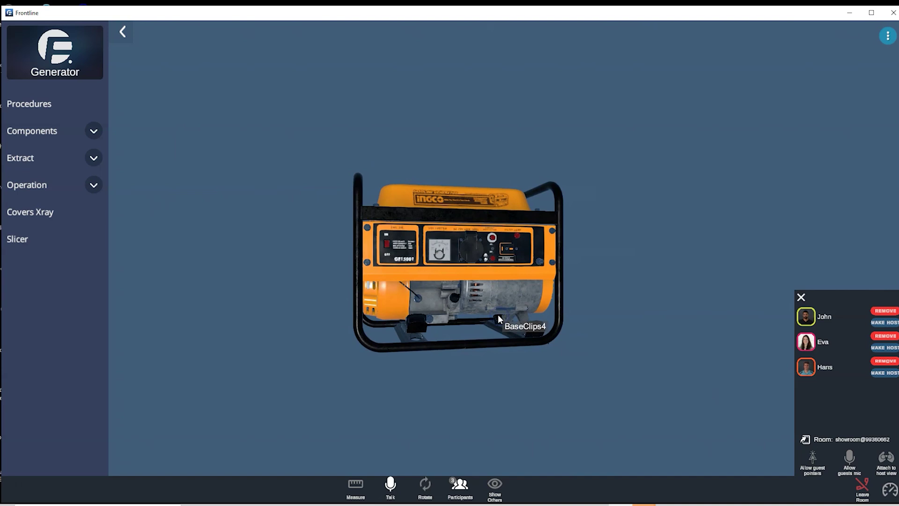
scroll(498, 316, up, 5)
scroll(493, 319, down, 5)
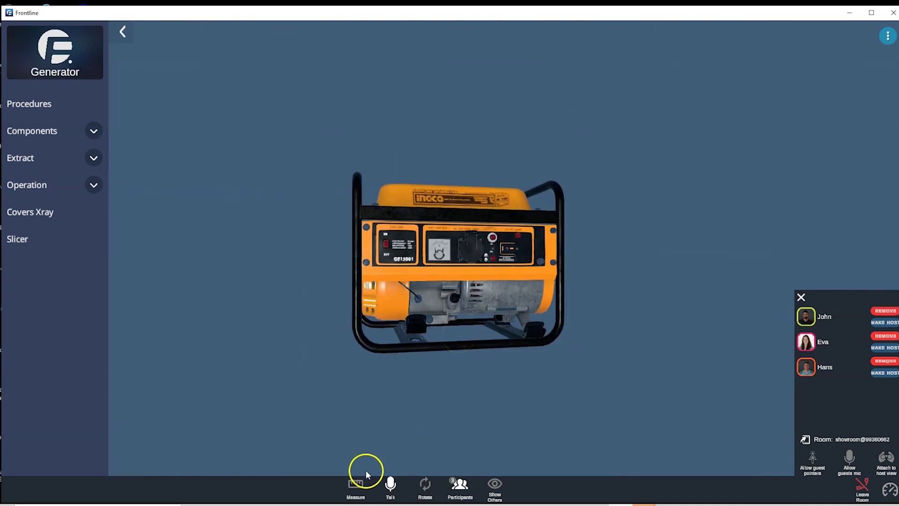
Measure 0.421 across the generator, then remove the measurement.
click(364, 276)
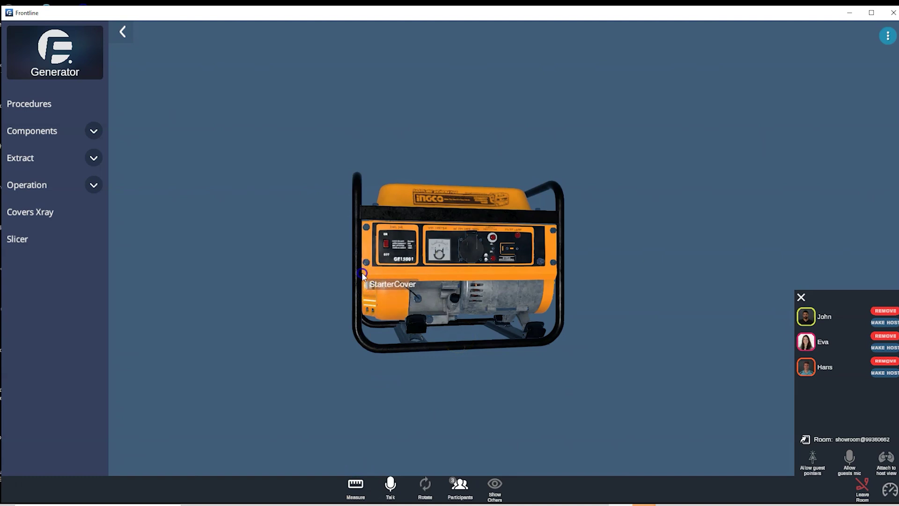
drag(547, 279, 559, 274)
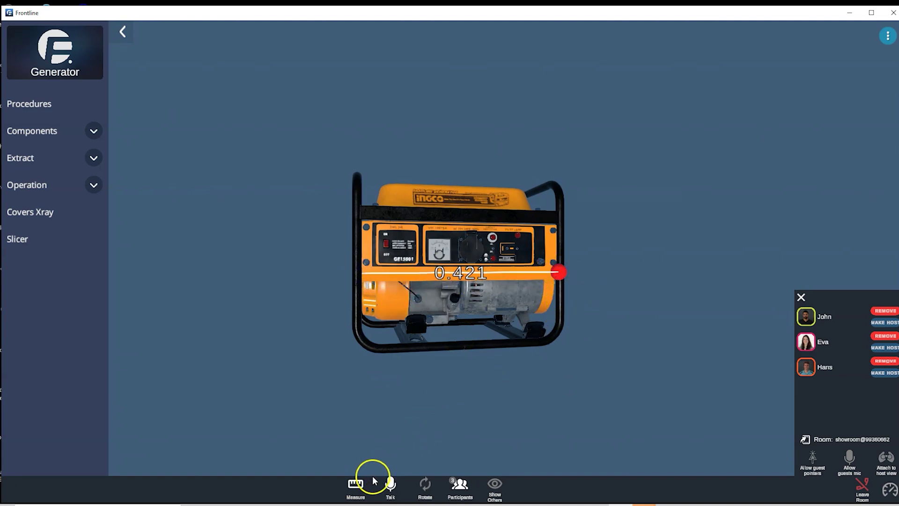
click(354, 491)
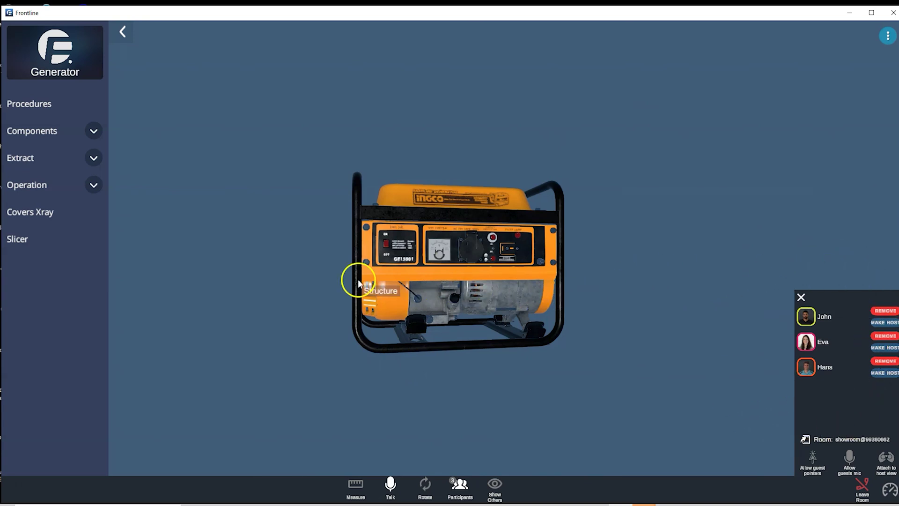
scroll(262, 264, up, 5)
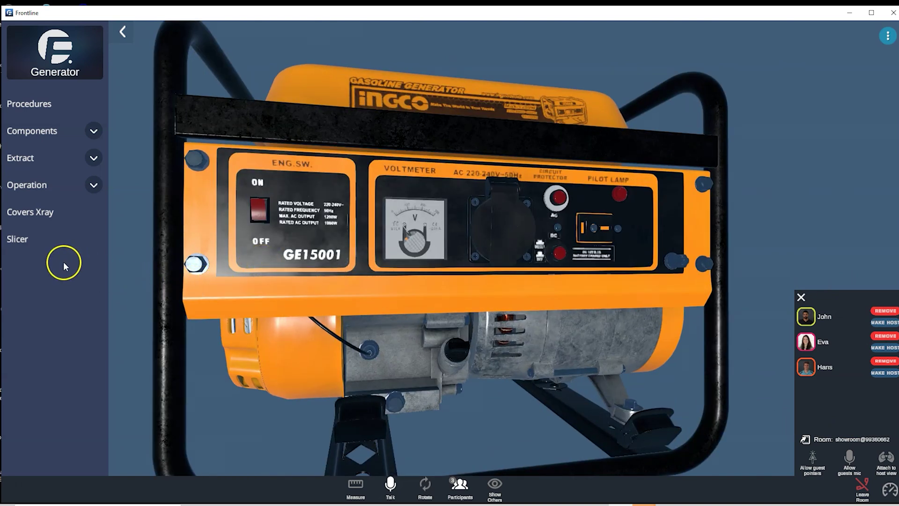
scroll(359, 265, down, 5)
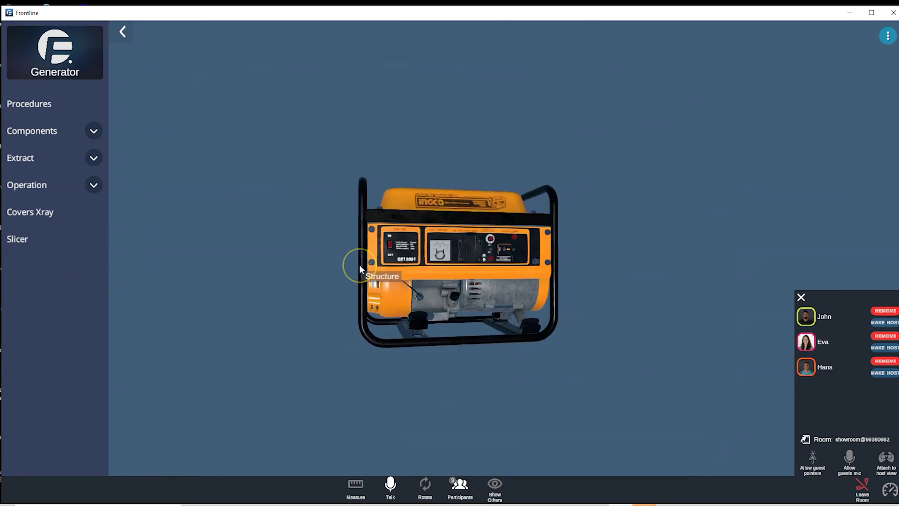
scroll(359, 265, up, 6)
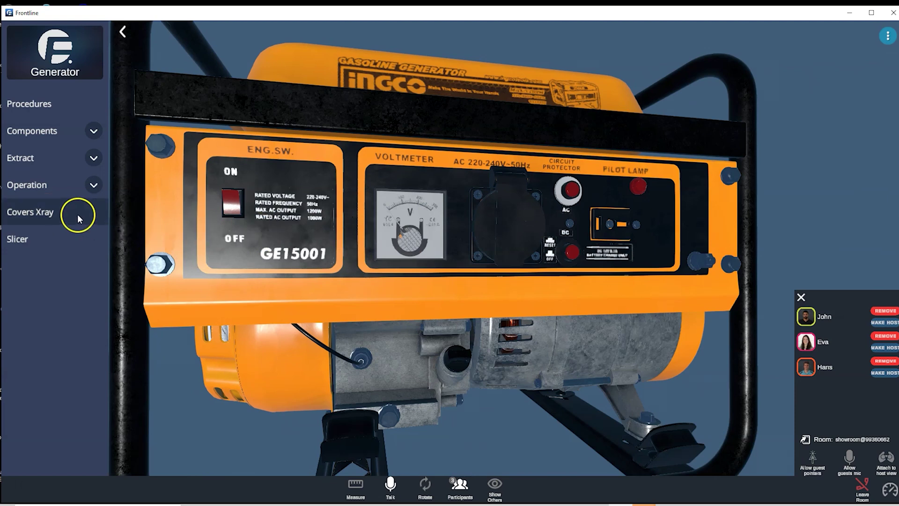
Start the engine, zoom in on its spinning internals, then turn Covers X-ray off.
click(95, 188)
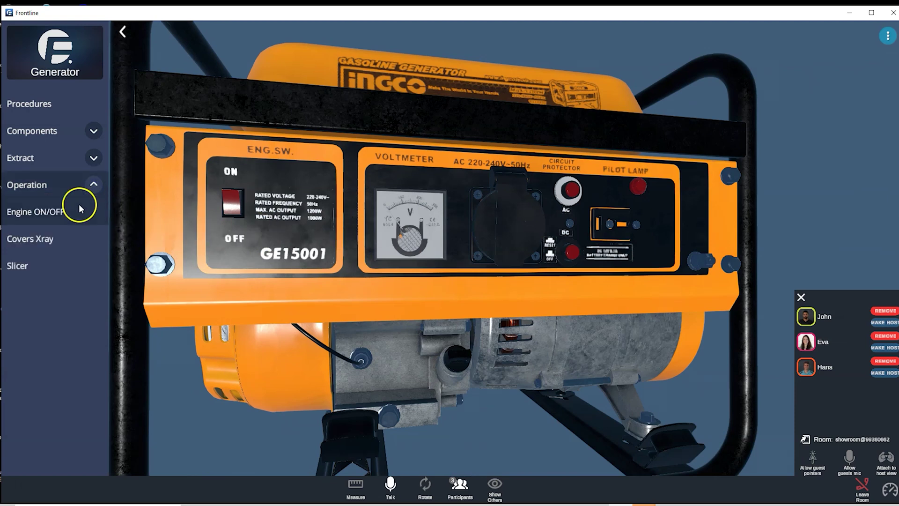
click(49, 213)
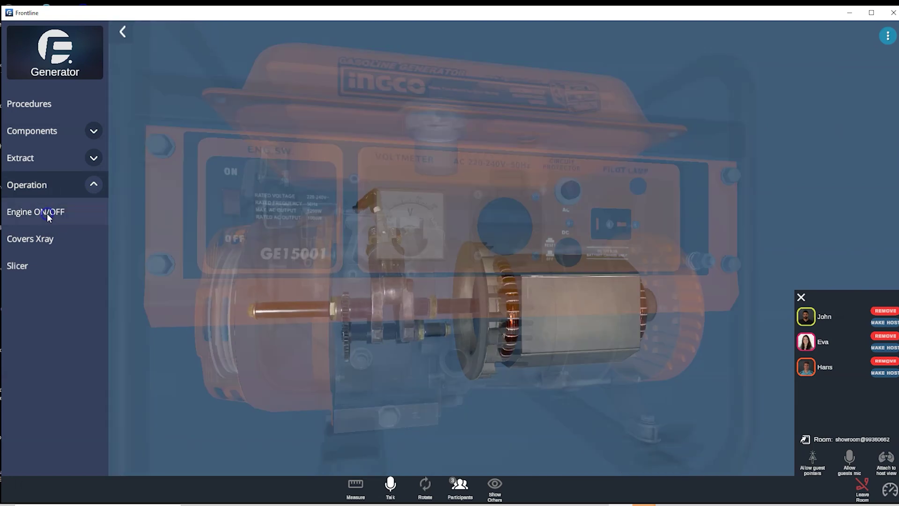
click(418, 286)
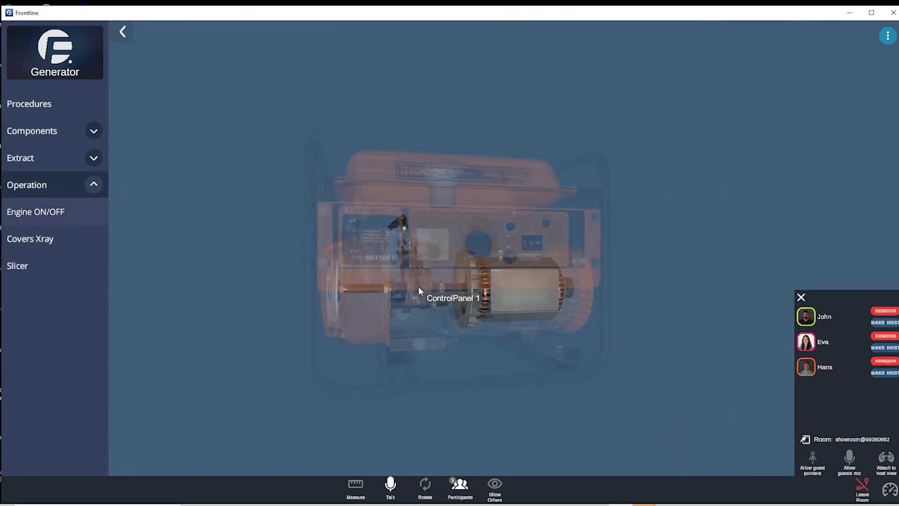
click(165, 266)
click(42, 246)
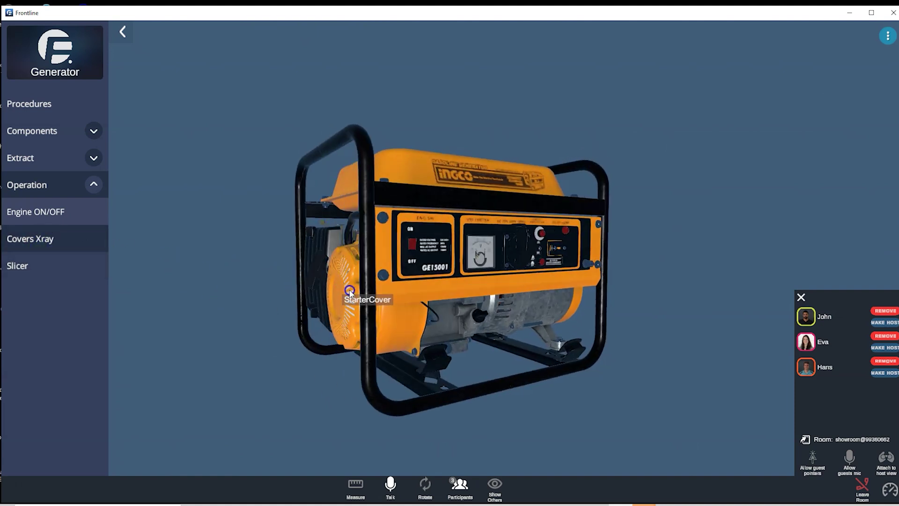
mouse_move(289, 285)
mouse_down()
mouse_move(453, 290)
mouse_move(255, 271)
mouse_up()
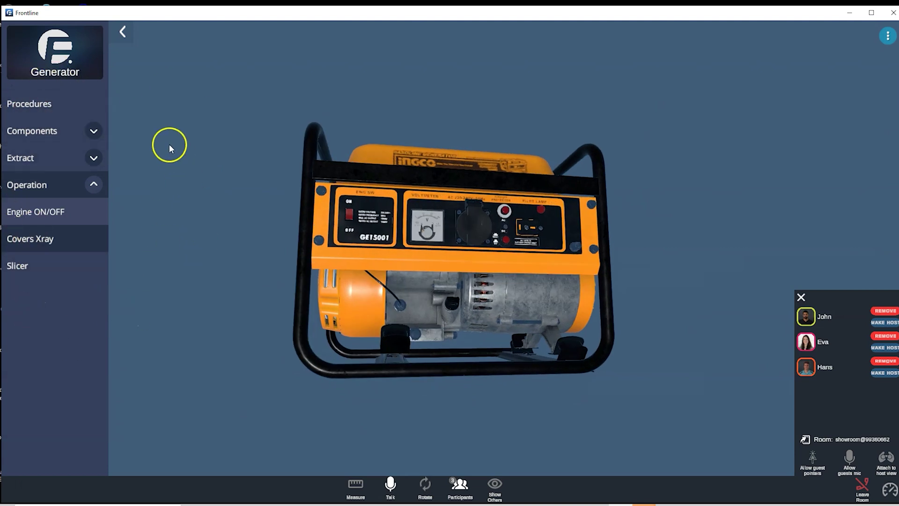
Open the Extract options, X-ray the covers to view the internals, then turn X-ray off.
click(94, 157)
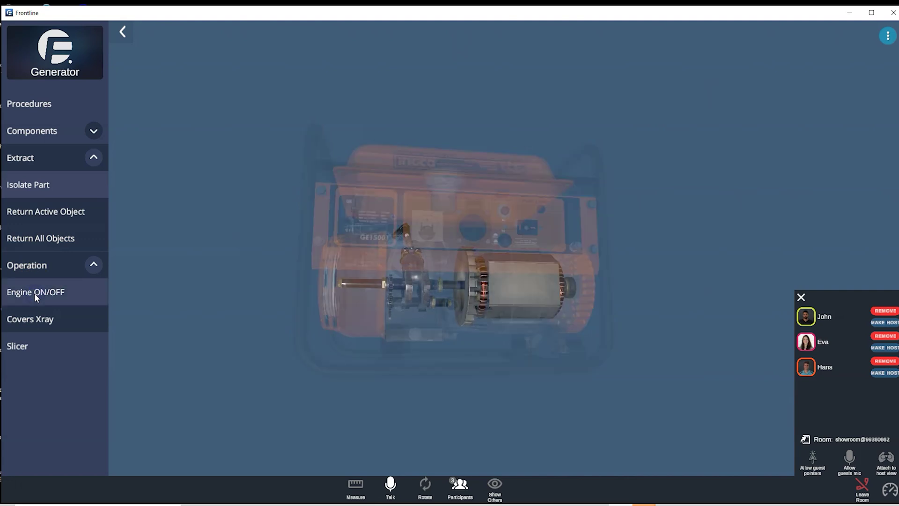
click(417, 303)
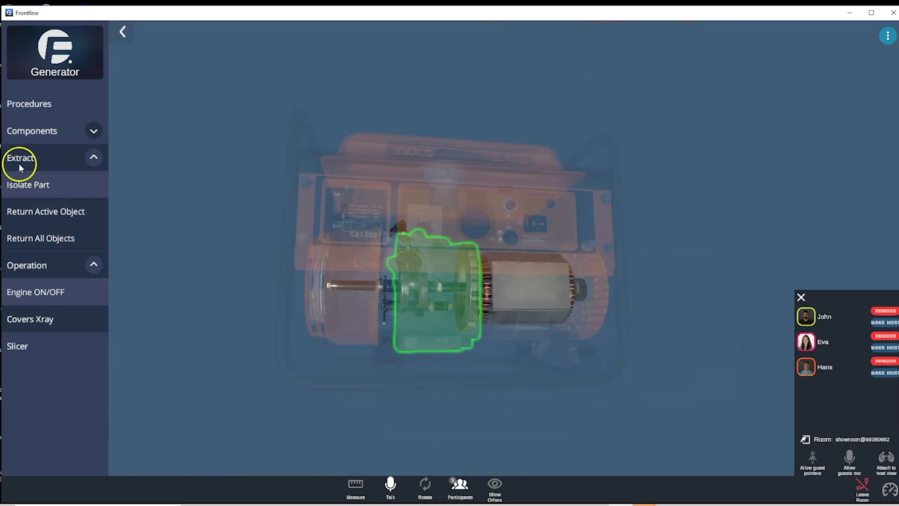
click(20, 158)
click(29, 162)
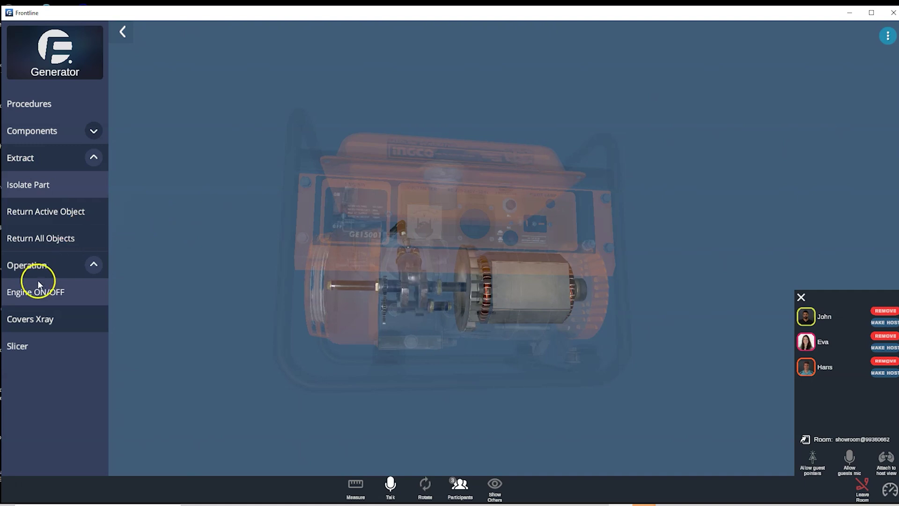
click(33, 321)
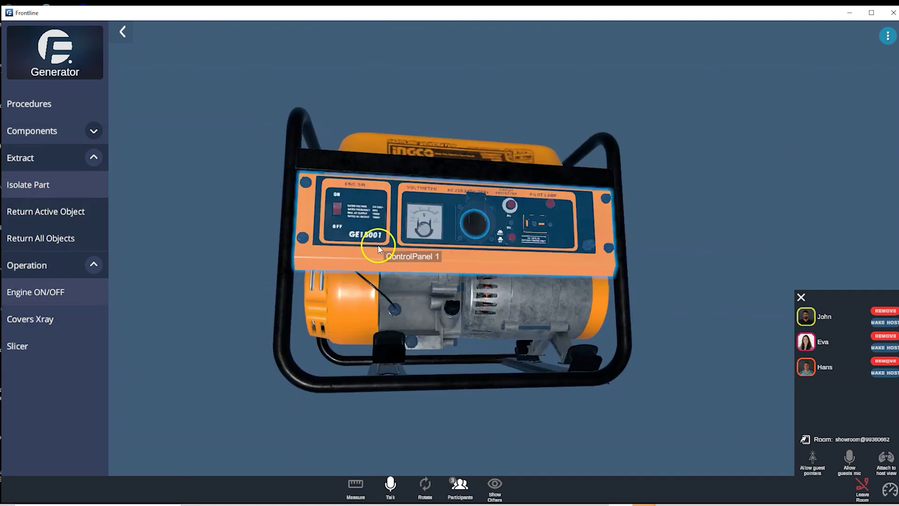
click(362, 271)
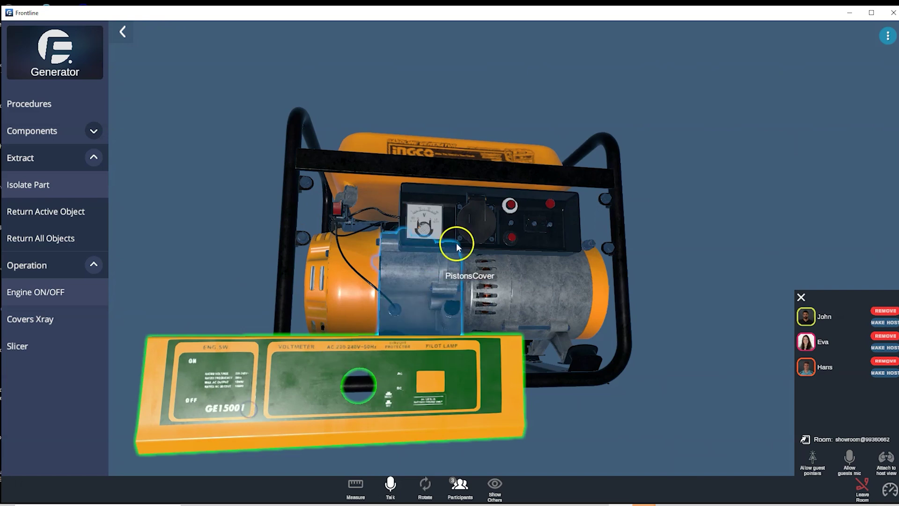
drag(449, 212, 366, 282)
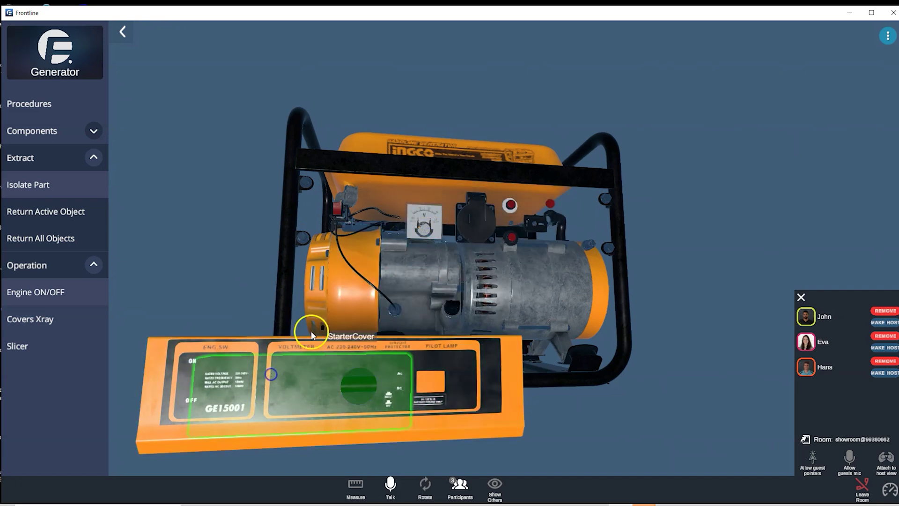
click(475, 197)
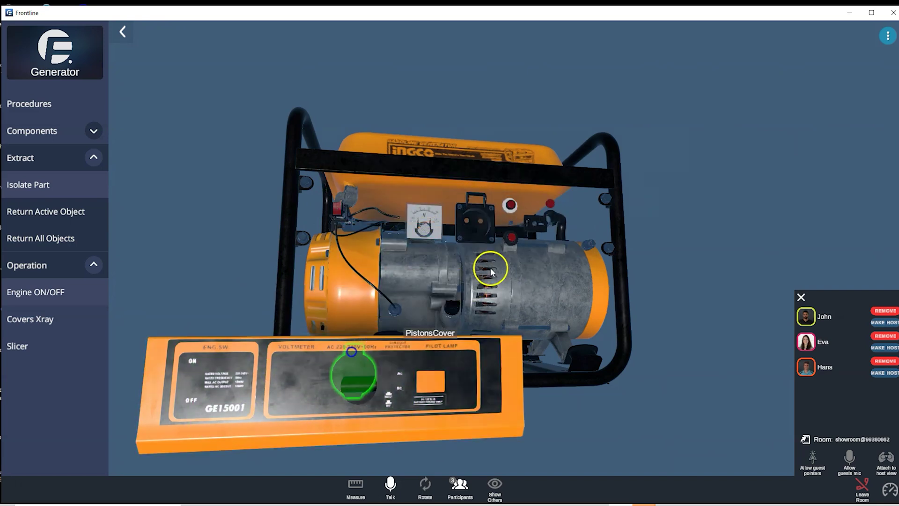
drag(467, 224, 431, 291)
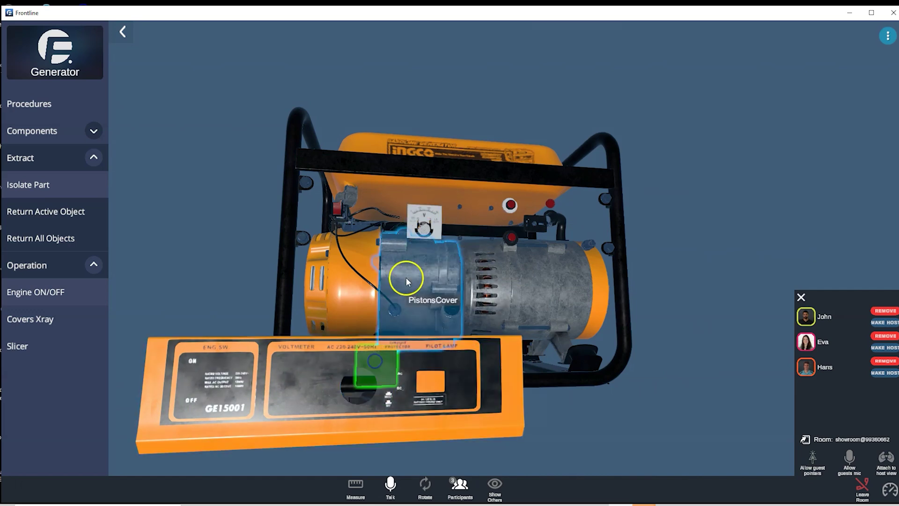
scroll(422, 221, up, 5)
scroll(428, 223, down, 5)
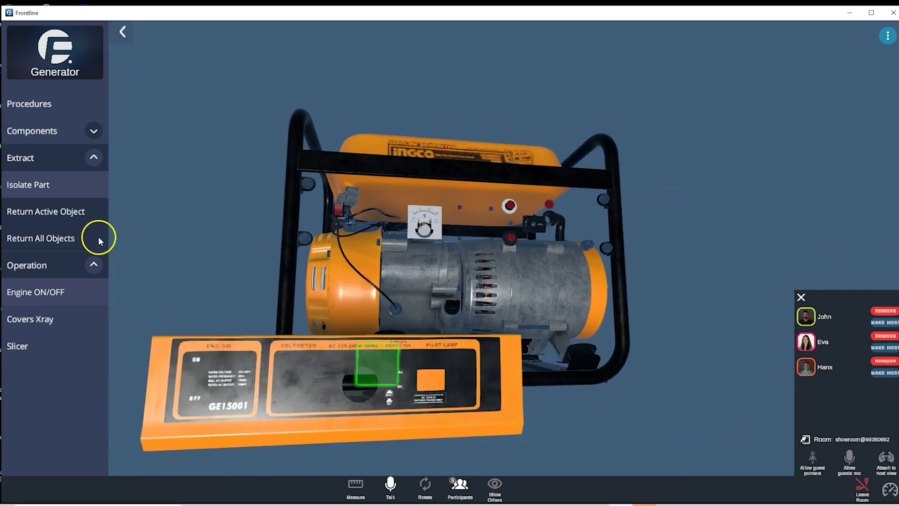
click(43, 239)
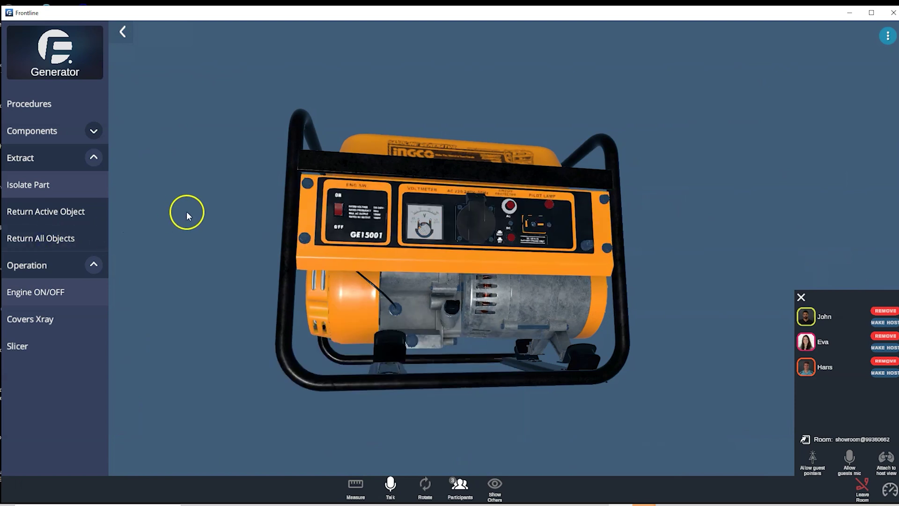
Collapse Extract, turn to the vent-cover side, stop the engine and X-ray the covers.
click(95, 156)
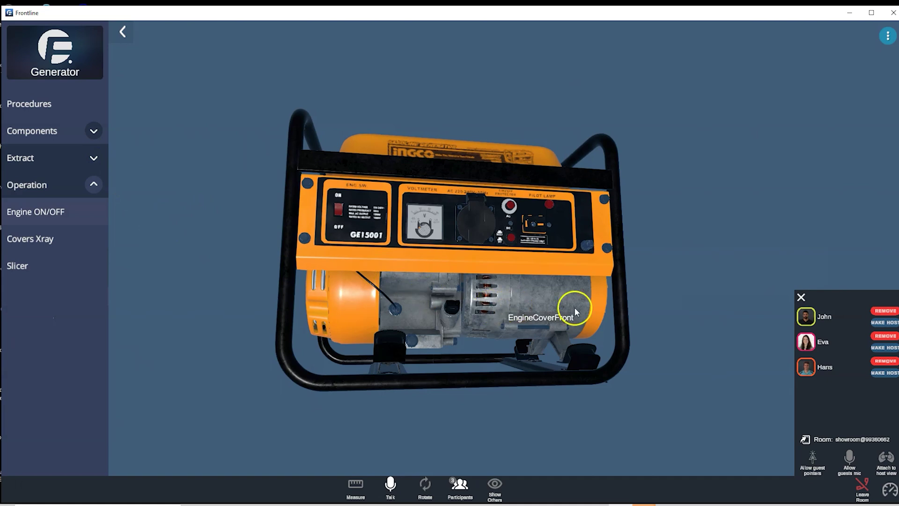
mouse_move(679, 286)
mouse_down()
mouse_move(495, 344)
mouse_move(393, 330)
mouse_up()
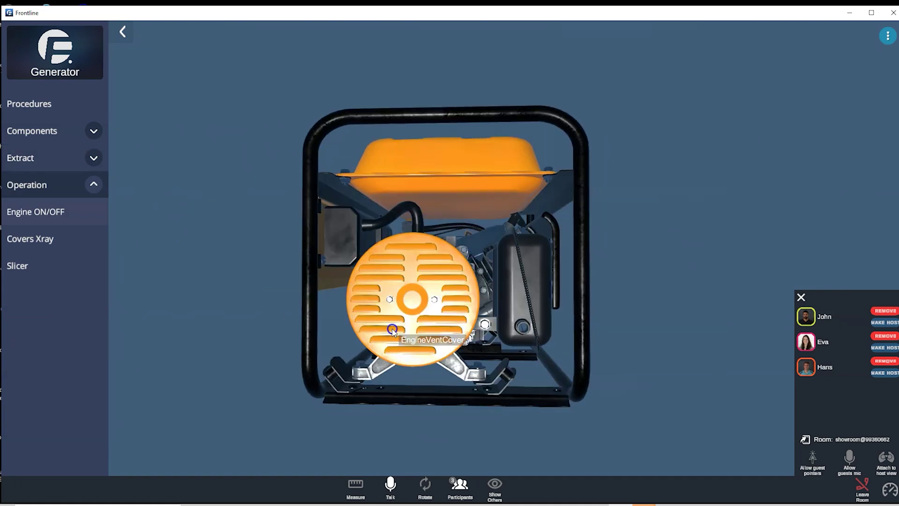
click(42, 216)
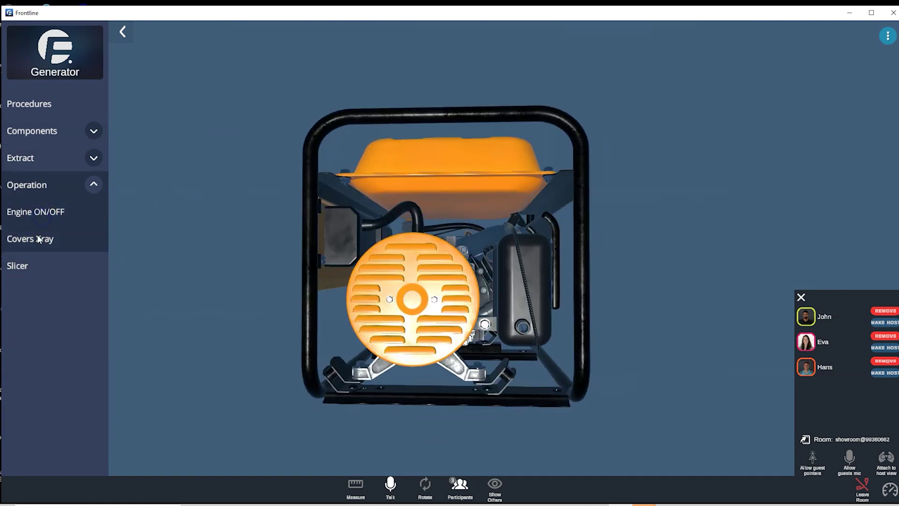
click(36, 238)
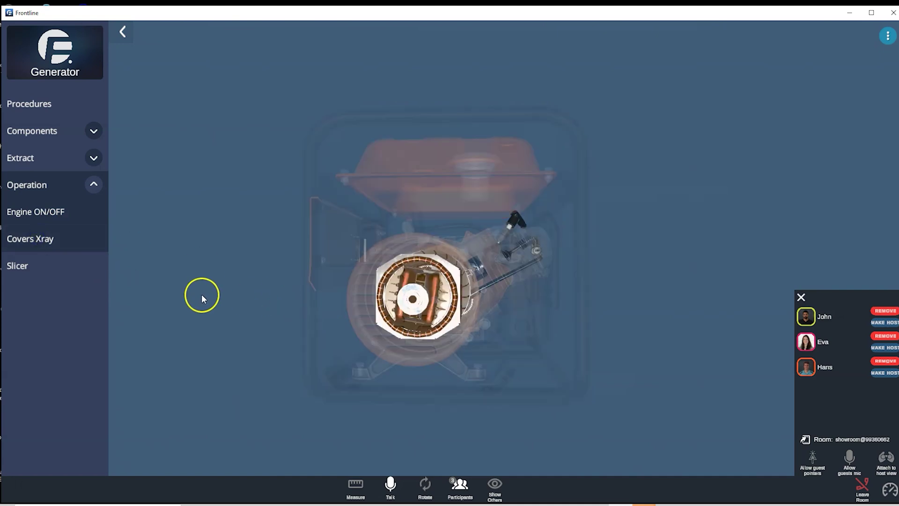
Slice the generator and orbit to a near-front view of its interior.
click(32, 266)
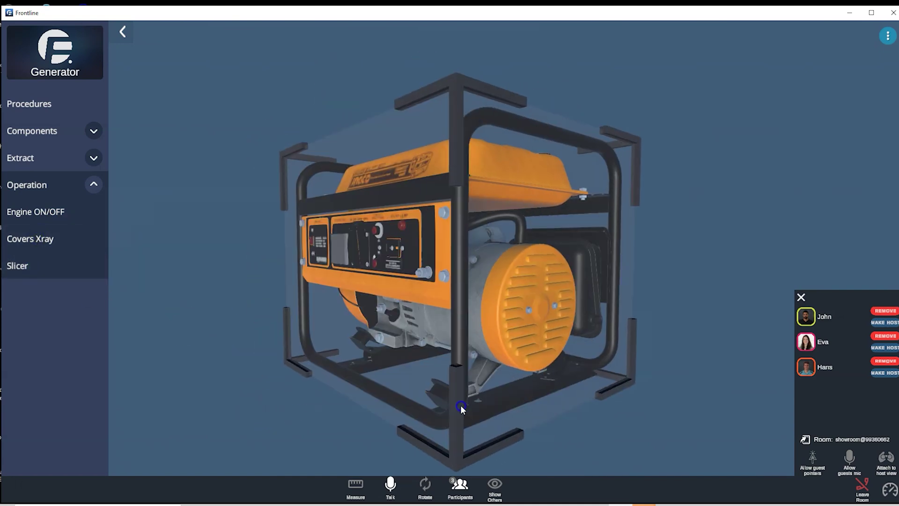
drag(277, 408, 584, 345)
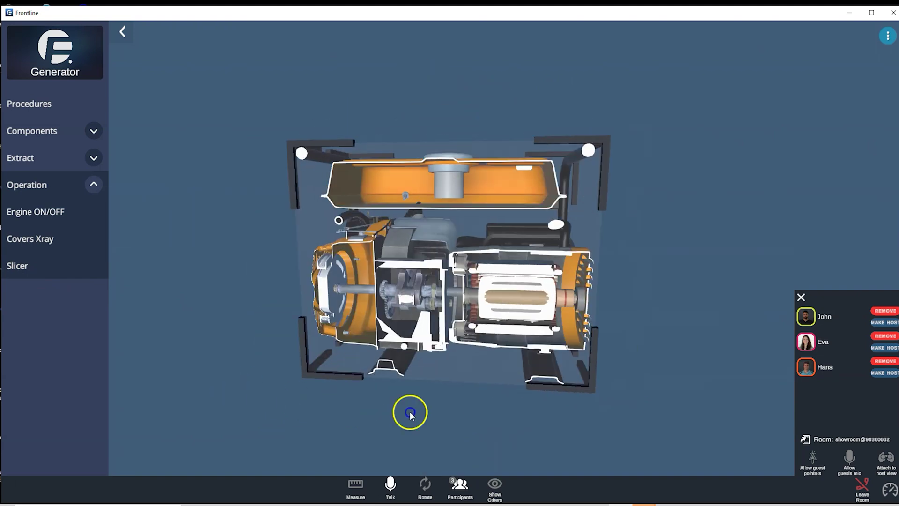
drag(216, 386, 437, 391)
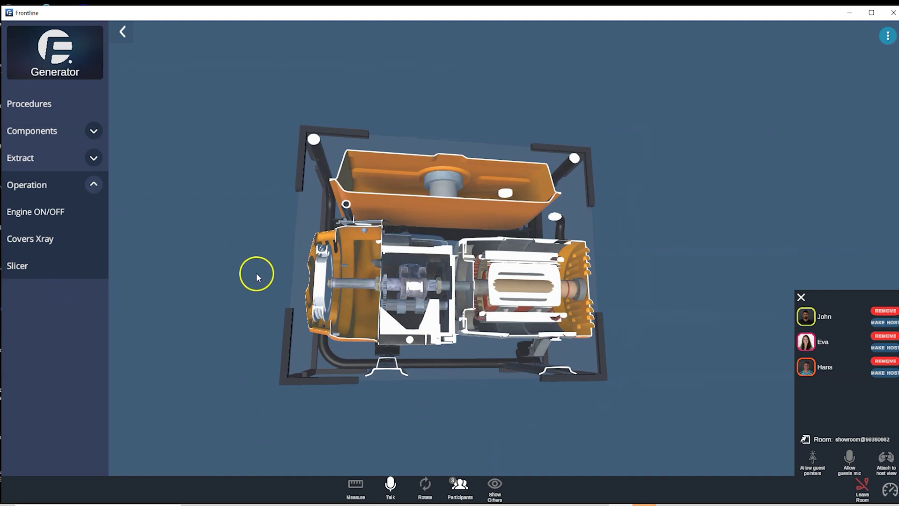
scroll(257, 276, up, 5)
scroll(257, 276, down, 5)
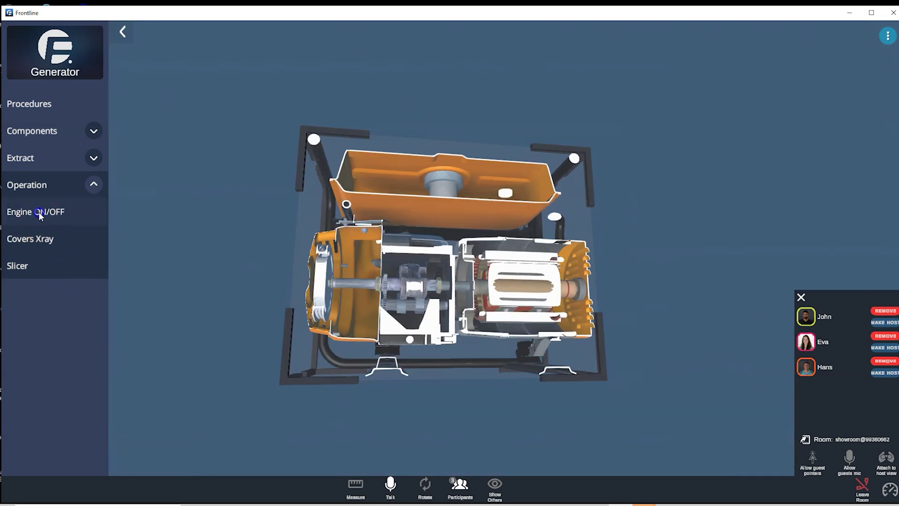
Restore the solid, unsliced generator and close the participants list.
click(30, 252)
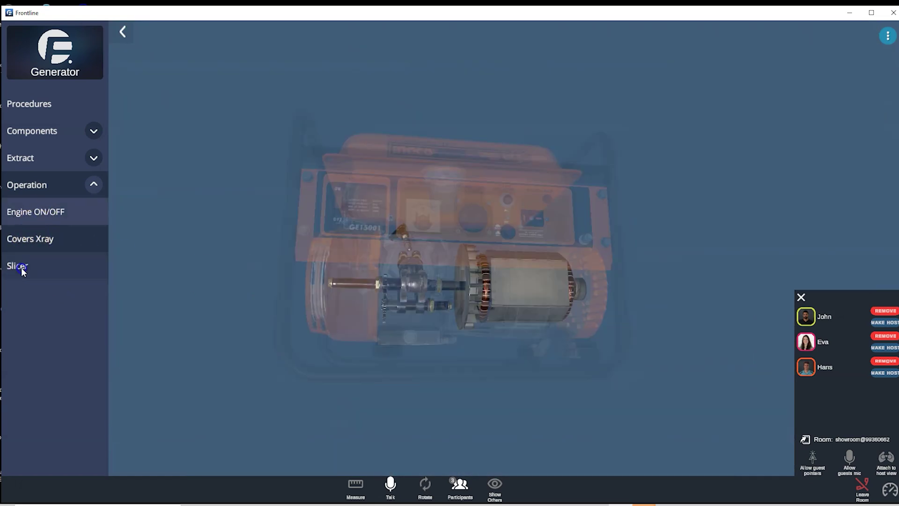
click(37, 239)
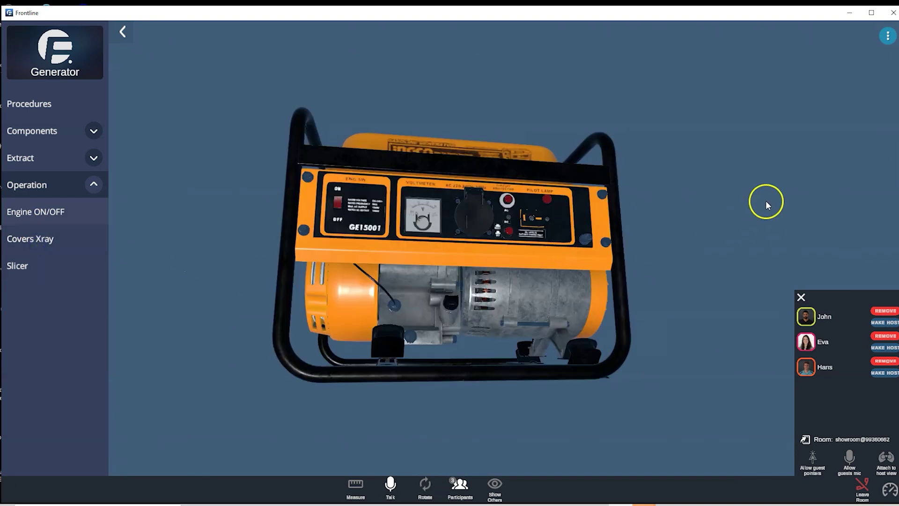
click(801, 298)
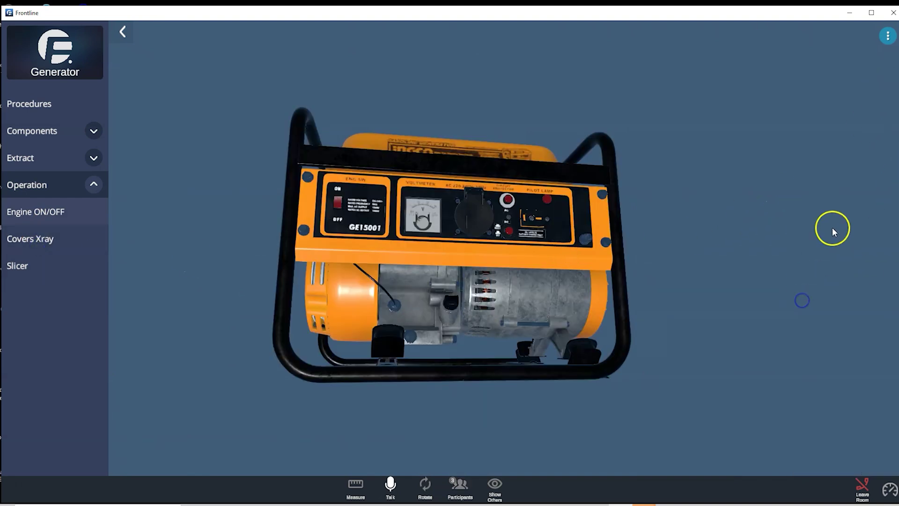
Open the parts catalog to Generator > AirFilter, highlight and isolate the air filter, then restore.
click(889, 35)
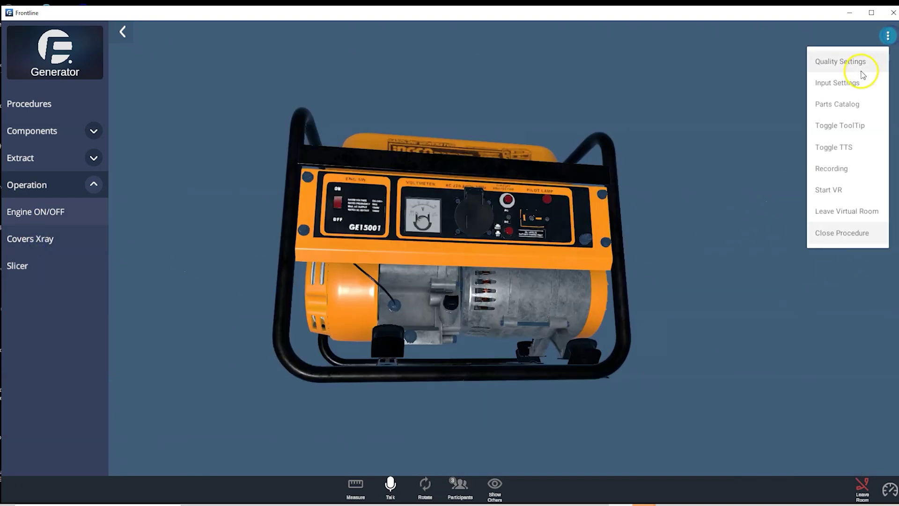
click(838, 104)
click(709, 88)
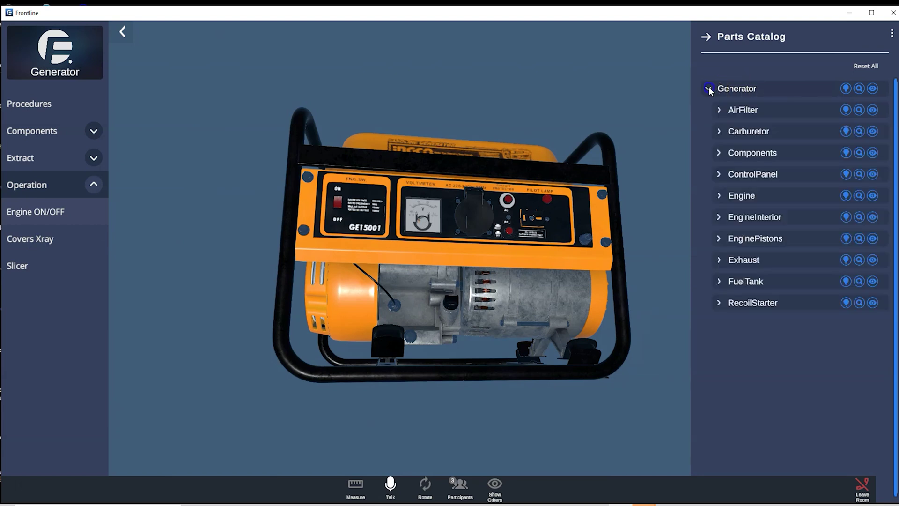
click(719, 110)
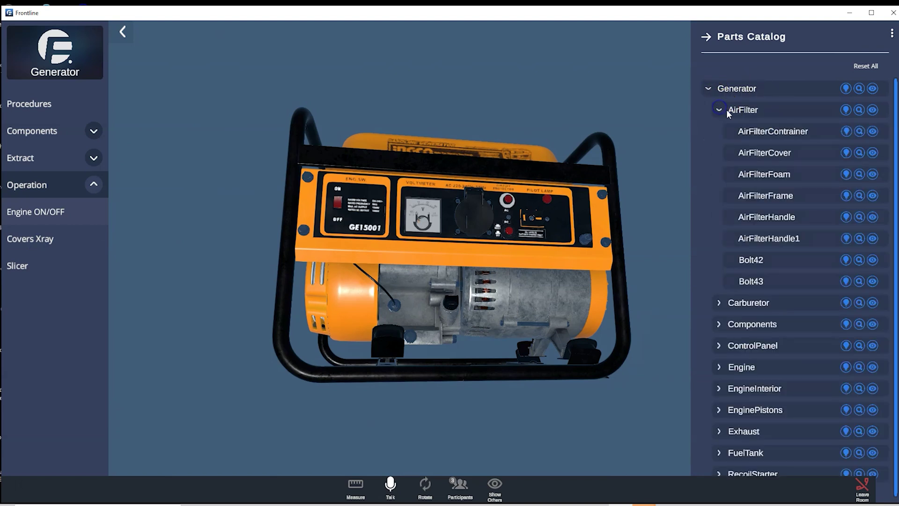
click(845, 110)
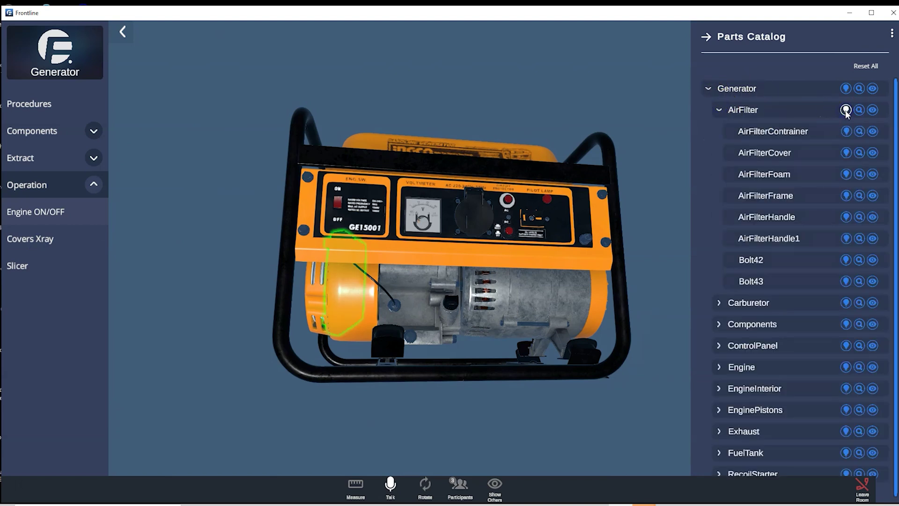
click(872, 110)
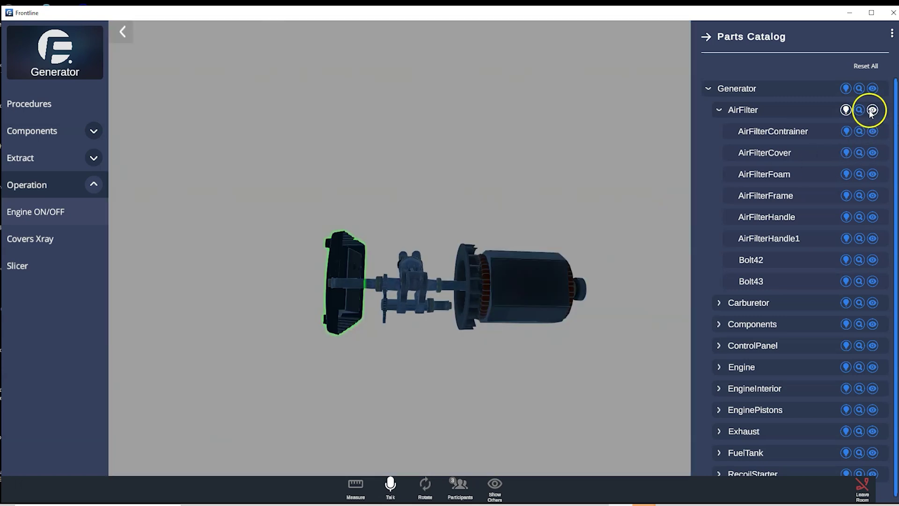
click(871, 110)
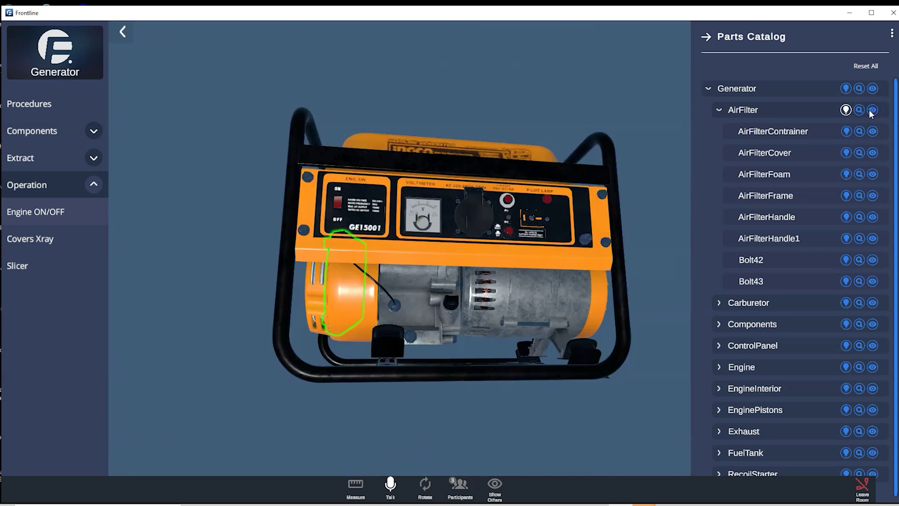
Isolate AirFilterContrainer and the whole air filter assembly, then restore and inspect the generator.
click(719, 109)
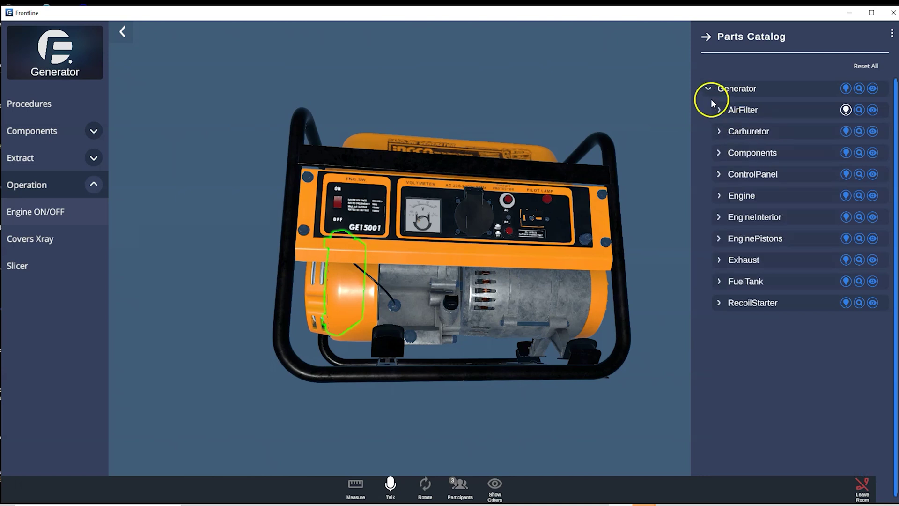
click(709, 89)
click(719, 110)
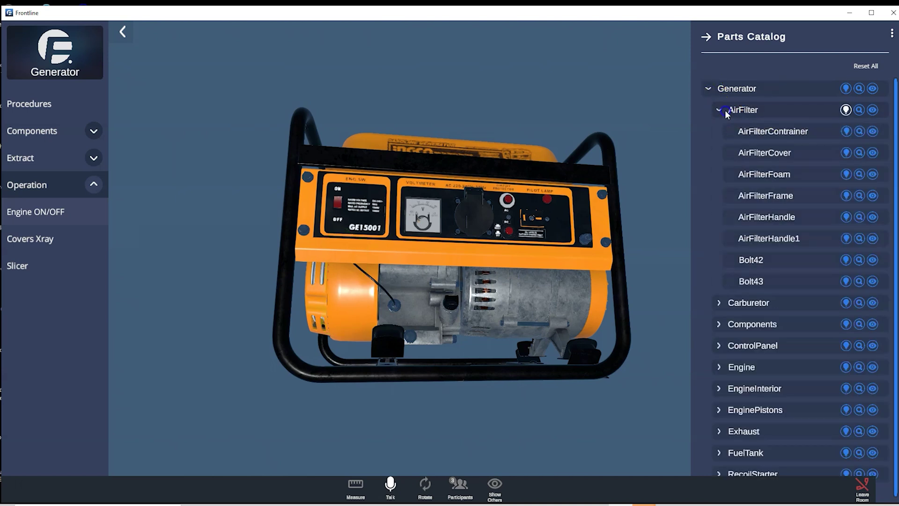
click(873, 132)
click(873, 110)
drag(345, 382, 623, 390)
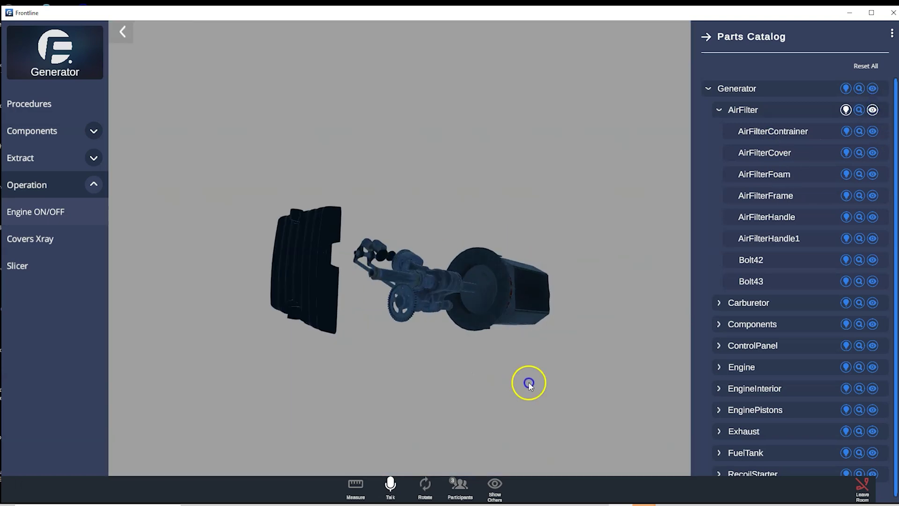
click(872, 111)
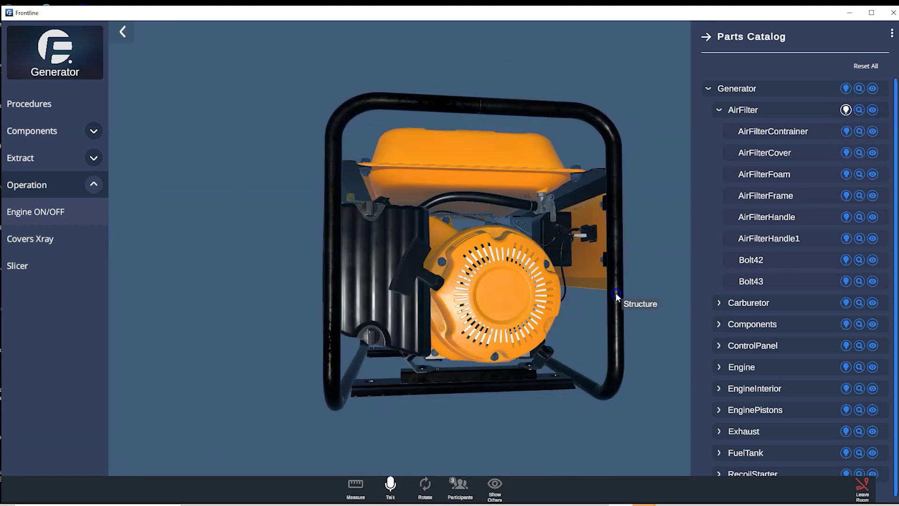
drag(616, 293, 393, 294)
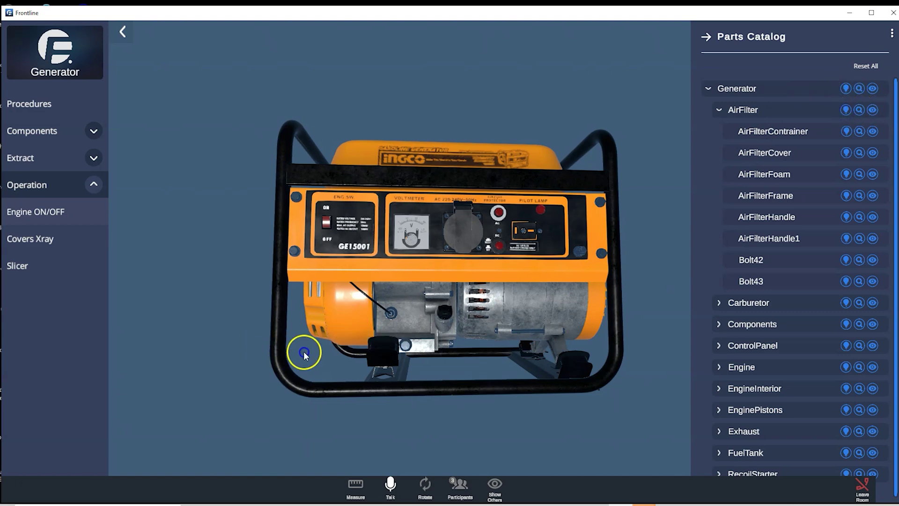
mouse_move(303, 355)
mouse_down()
mouse_move(355, 365)
mouse_move(585, 248)
mouse_up()
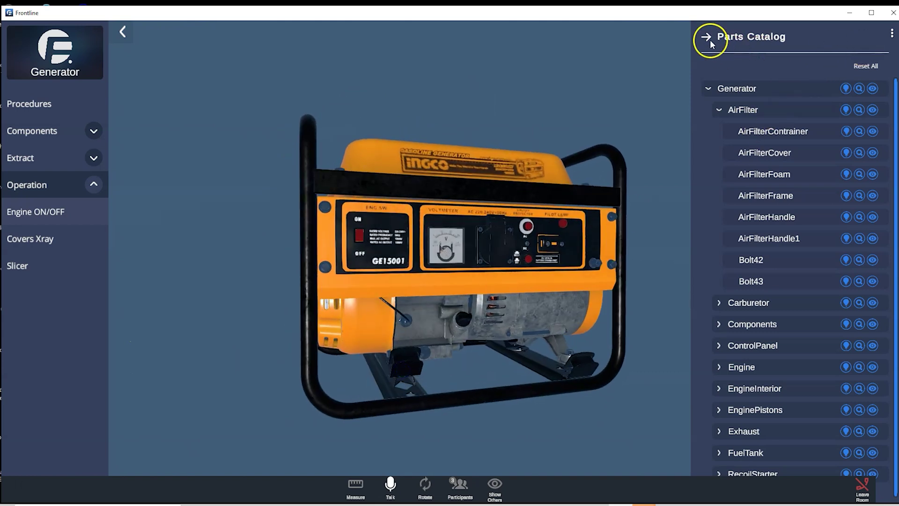
Close the parts catalog, show participants, and view the running engine through X-rayed covers.
click(706, 37)
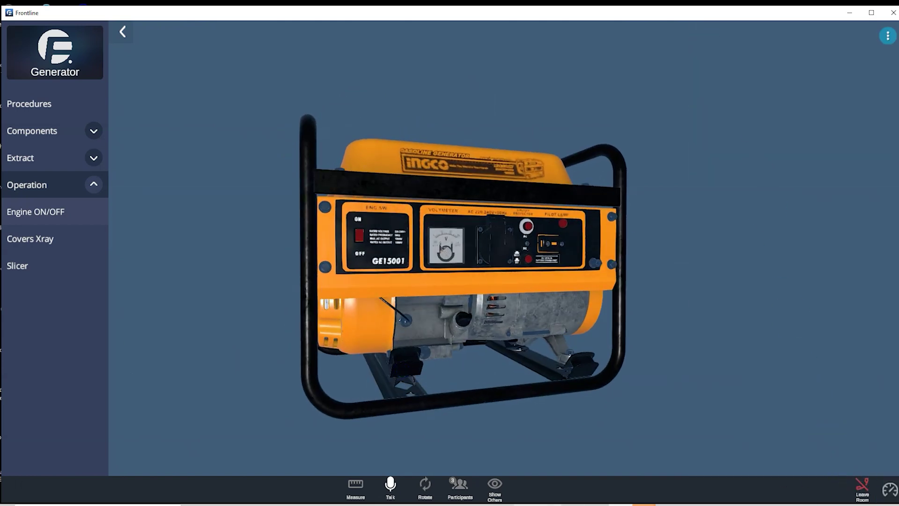
click(459, 486)
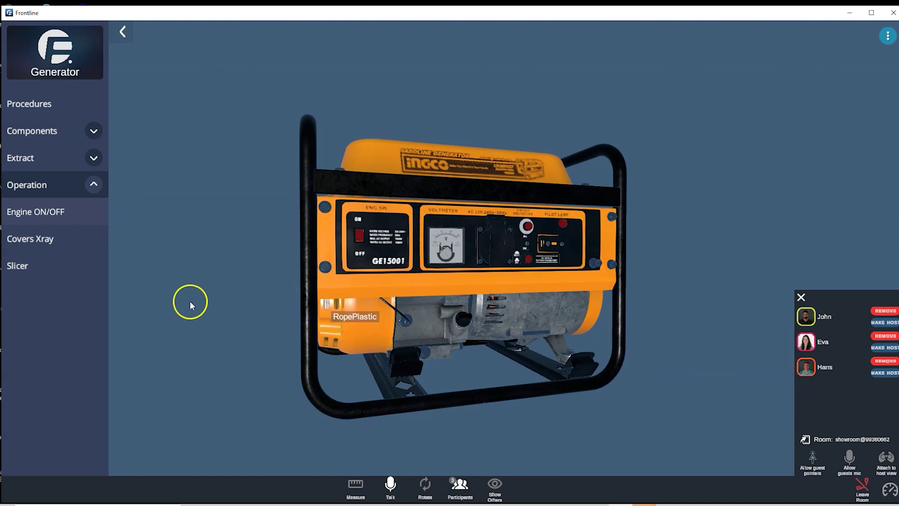
click(29, 217)
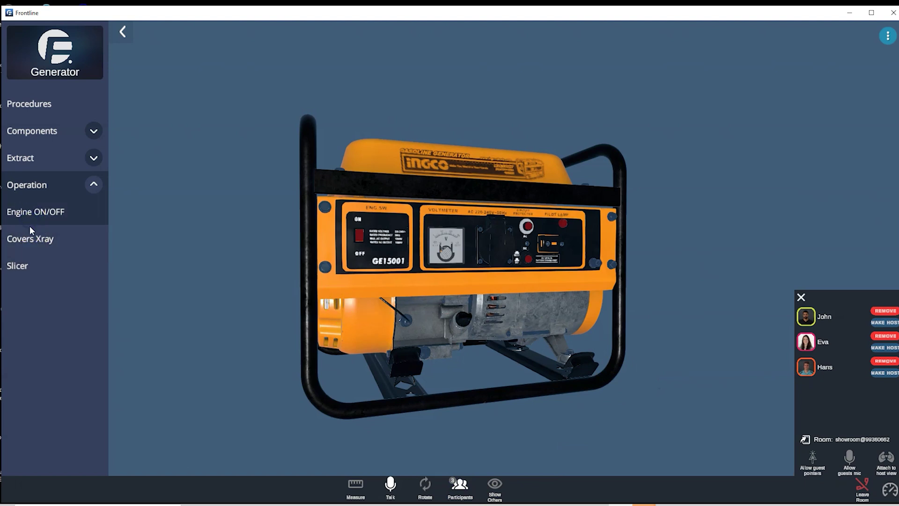
click(30, 237)
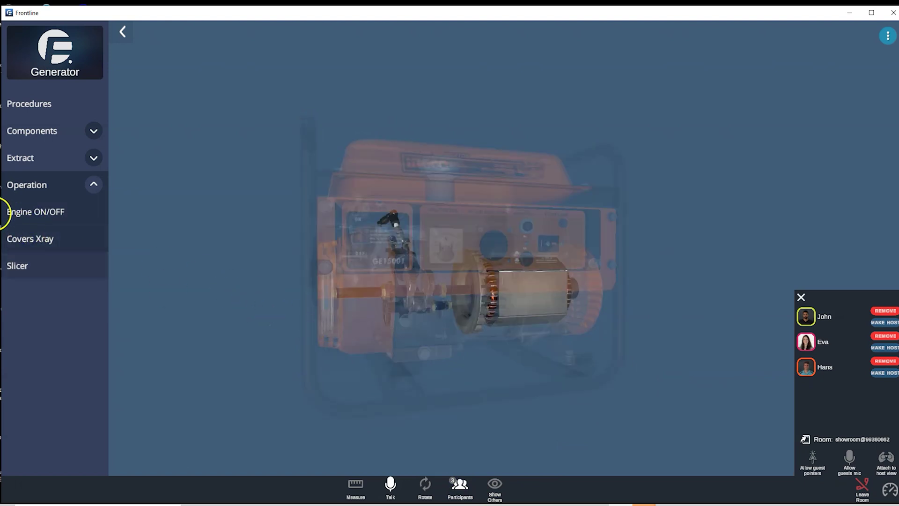
click(28, 212)
click(304, 302)
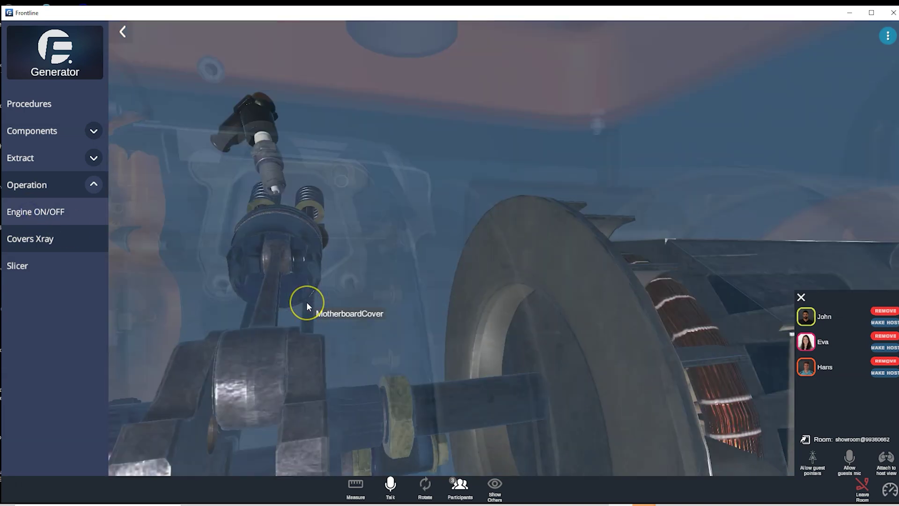